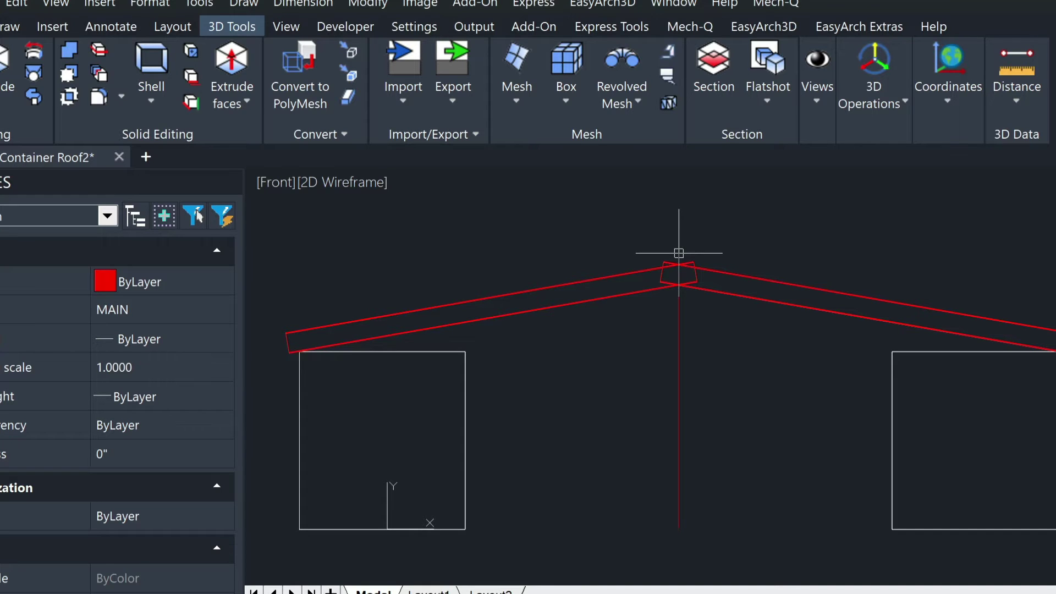
# - Switch to the SW Isometric view and zoom in on the red rafters' ridge joint
pyautogui.click(283, 181)
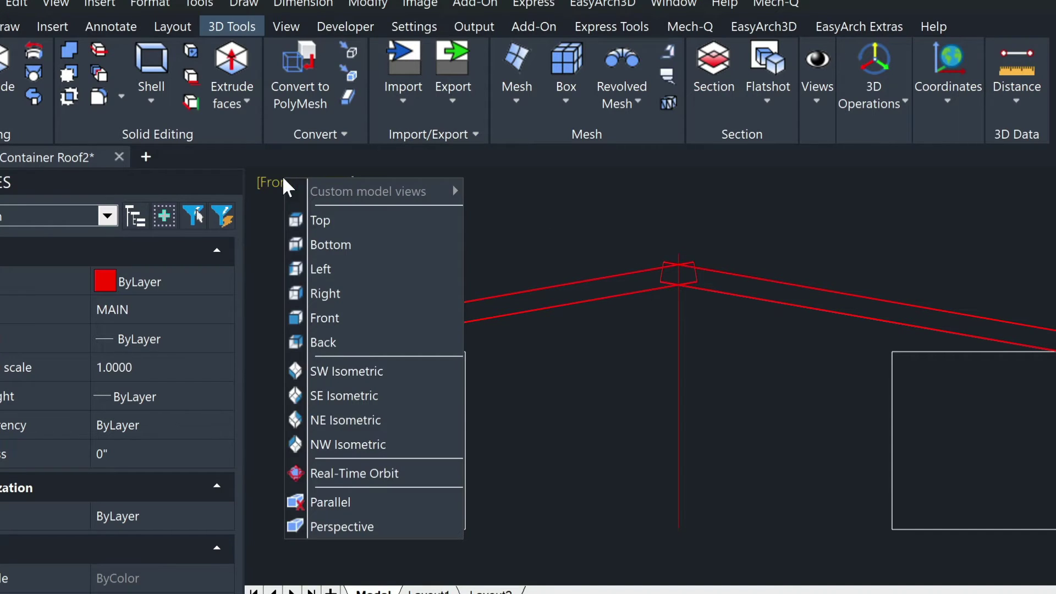
pyautogui.click(323, 370)
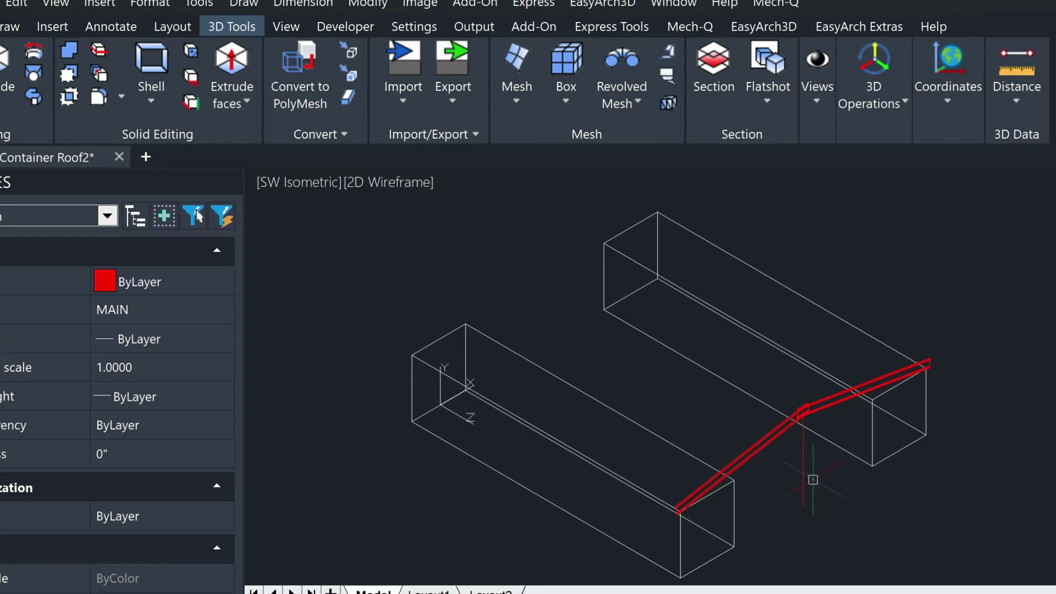
pyautogui.scroll(5, 753, 475)
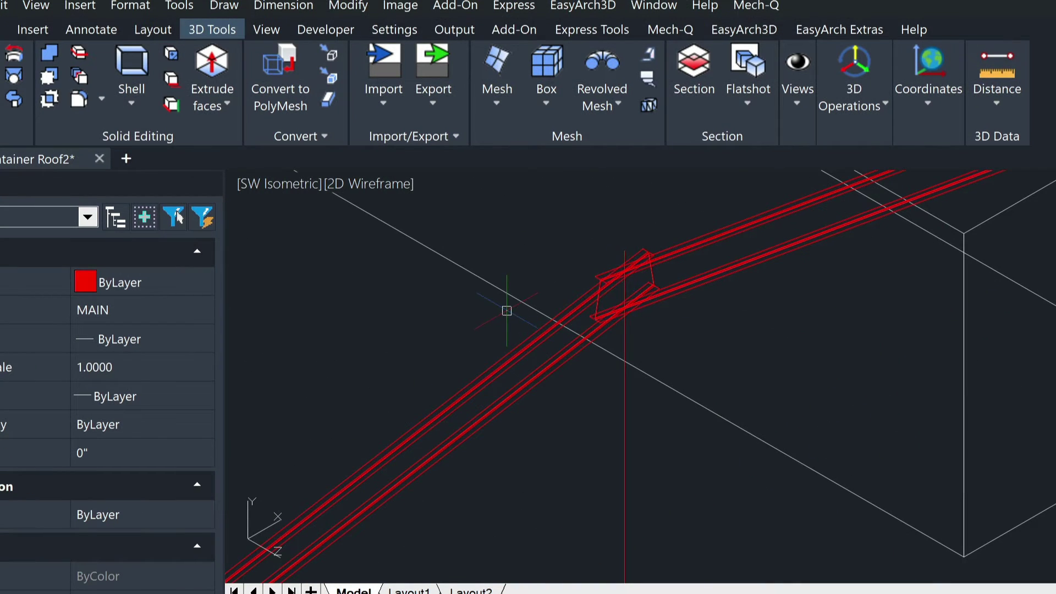
# - Set a new UCS with its origin at the ridge endpoint and X axis along the rafter
pyautogui.write('u')
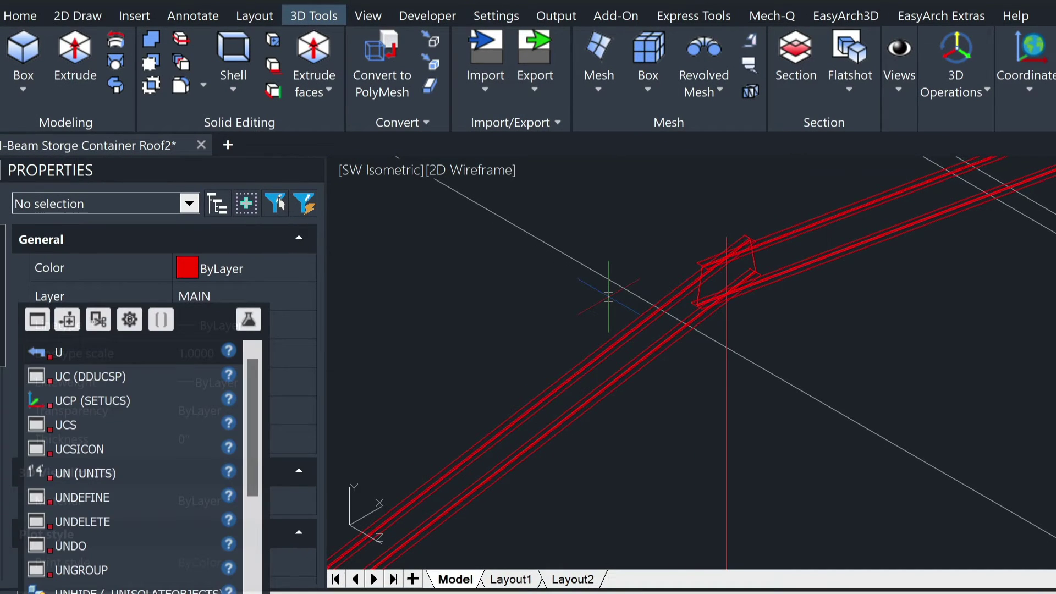
pyautogui.write('CS')
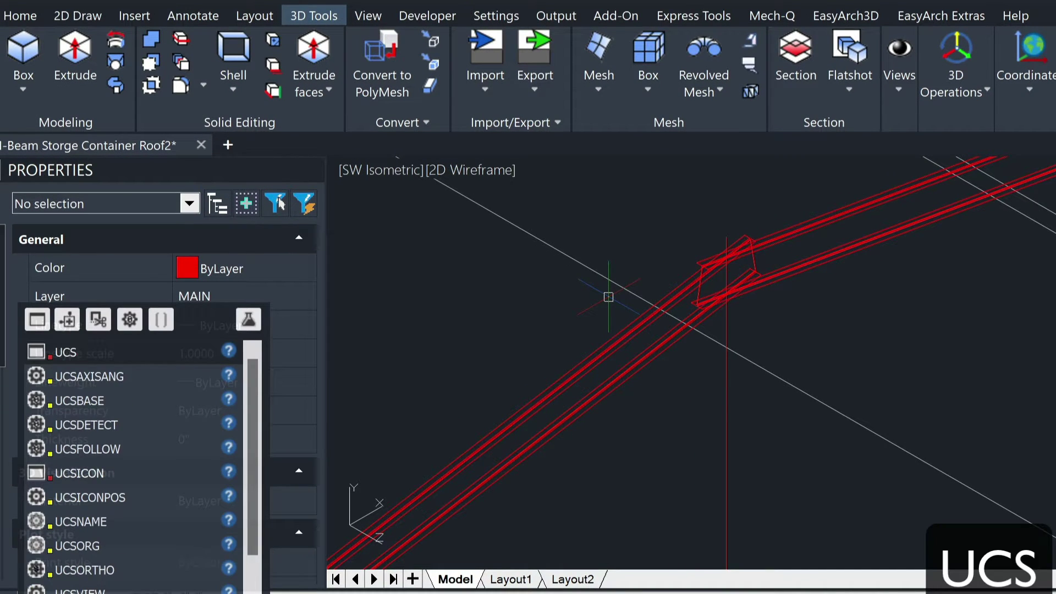
pyautogui.press('Return')
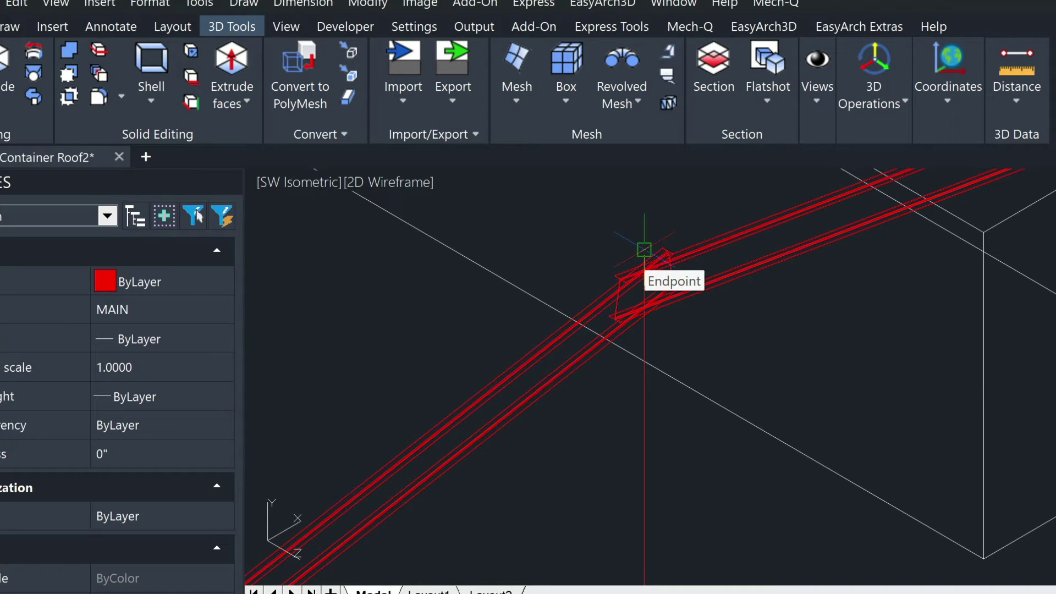
pyautogui.click(643, 250)
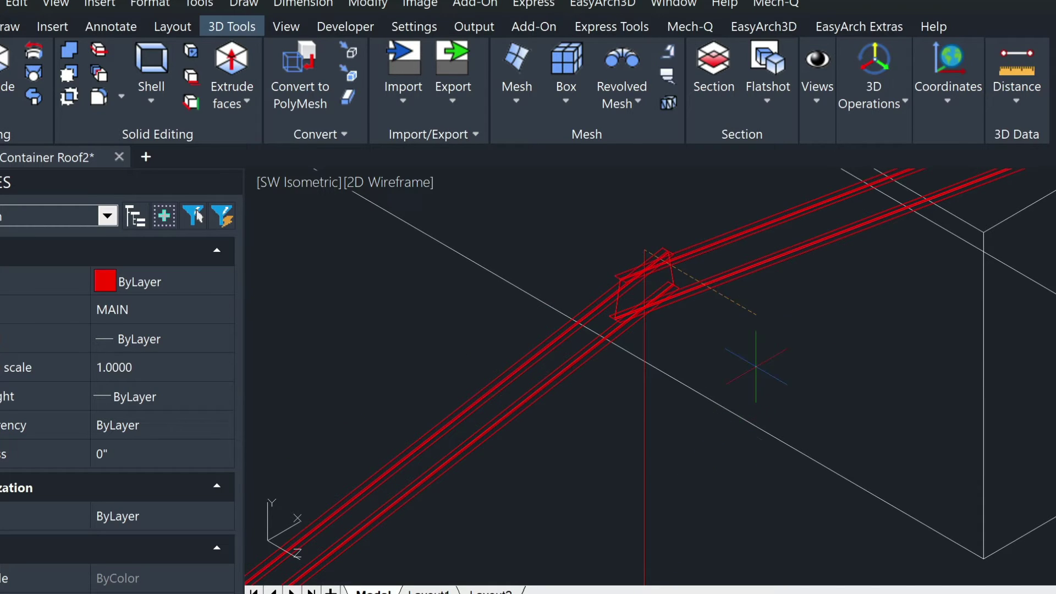
pyautogui.press('F8')
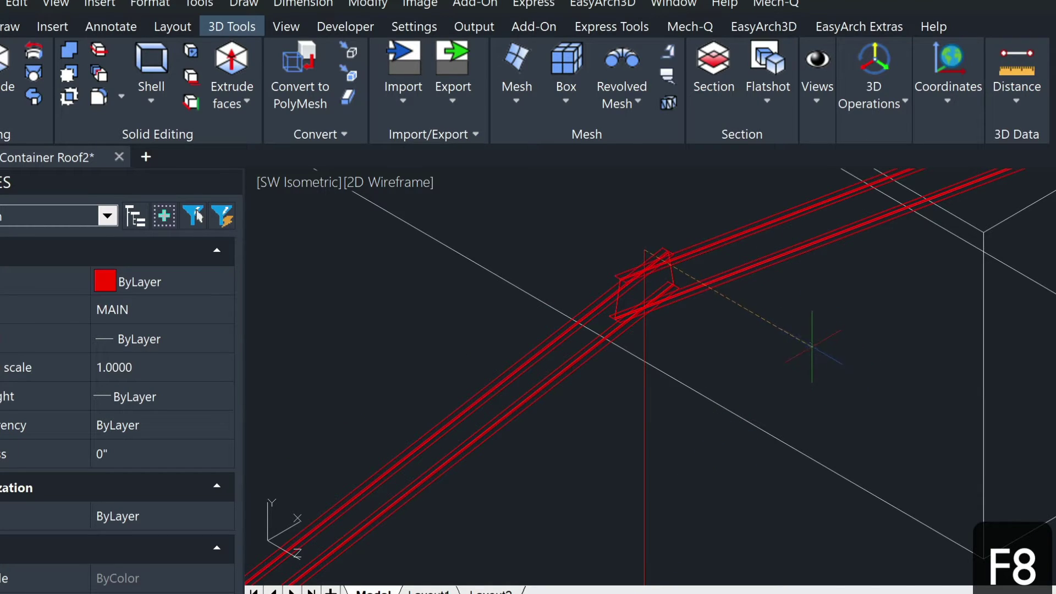
pyautogui.click(814, 325)
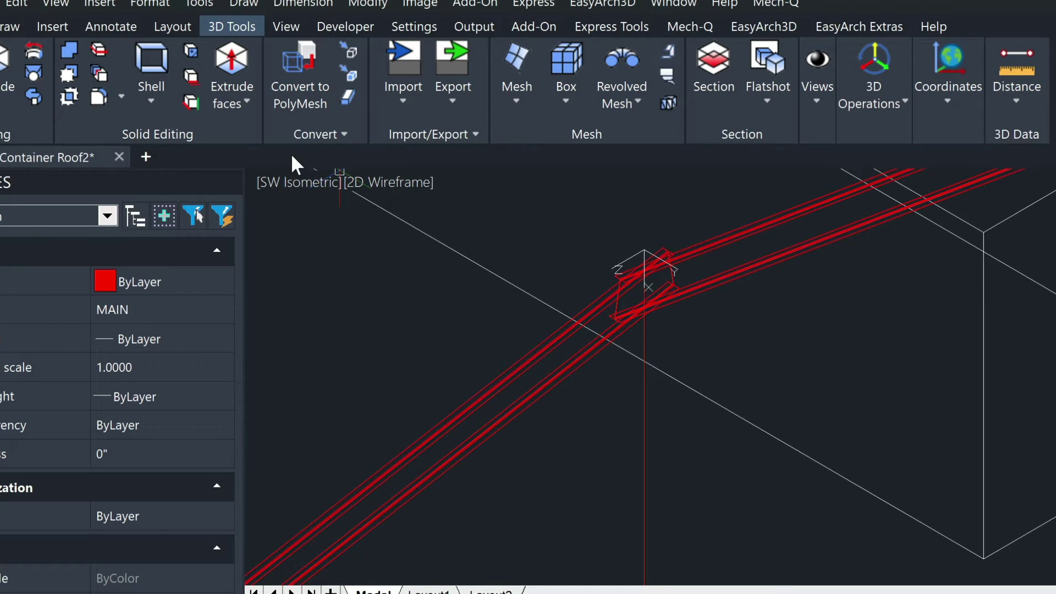
# - Draw a closed triangular polyline from the vertical red line below the ridge
pyautogui.write('pl')
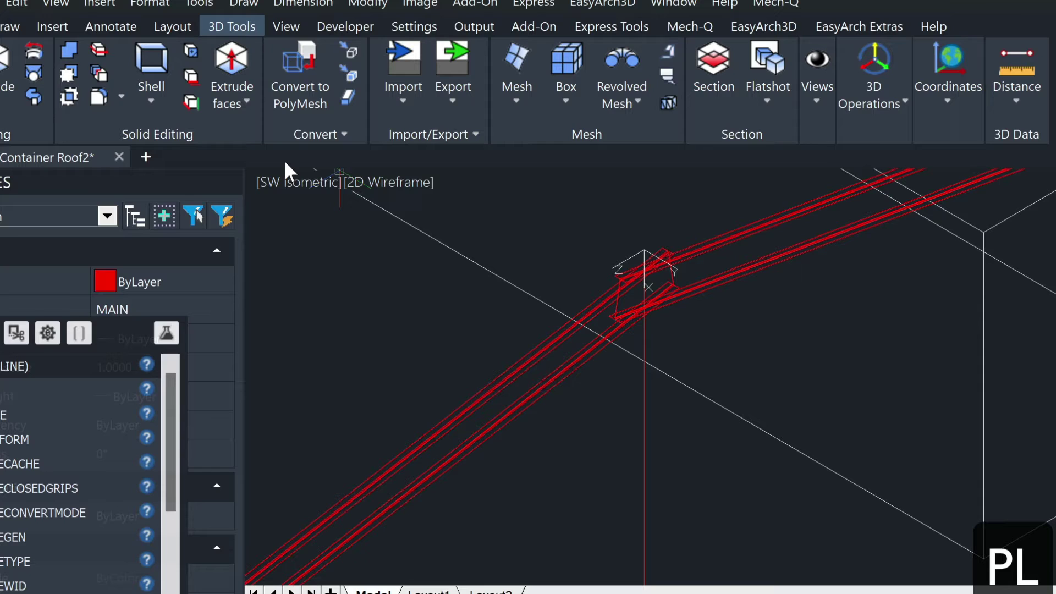
pyautogui.press('Return')
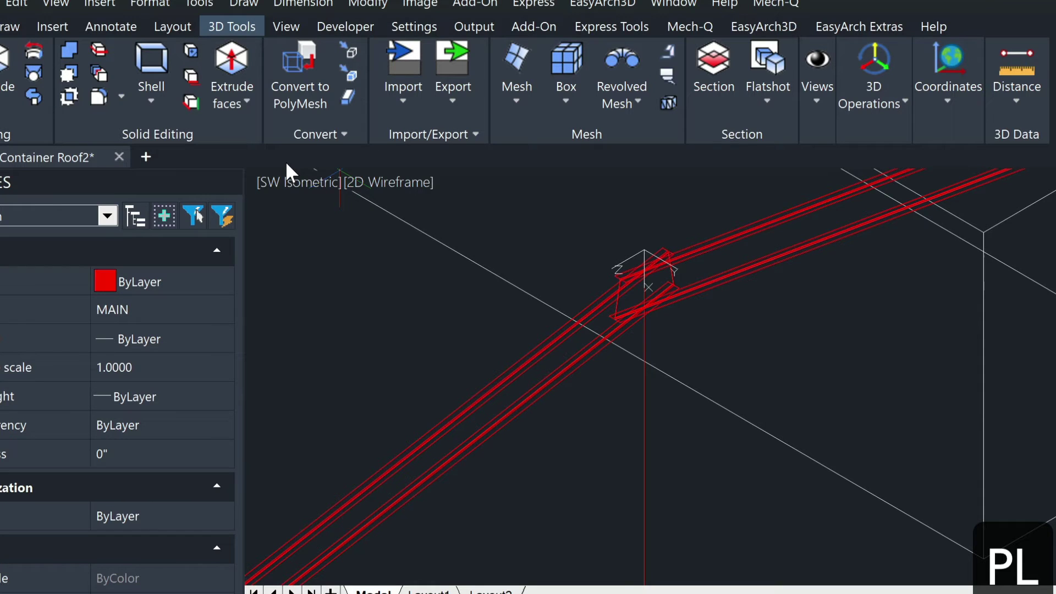
pyautogui.click(643, 398)
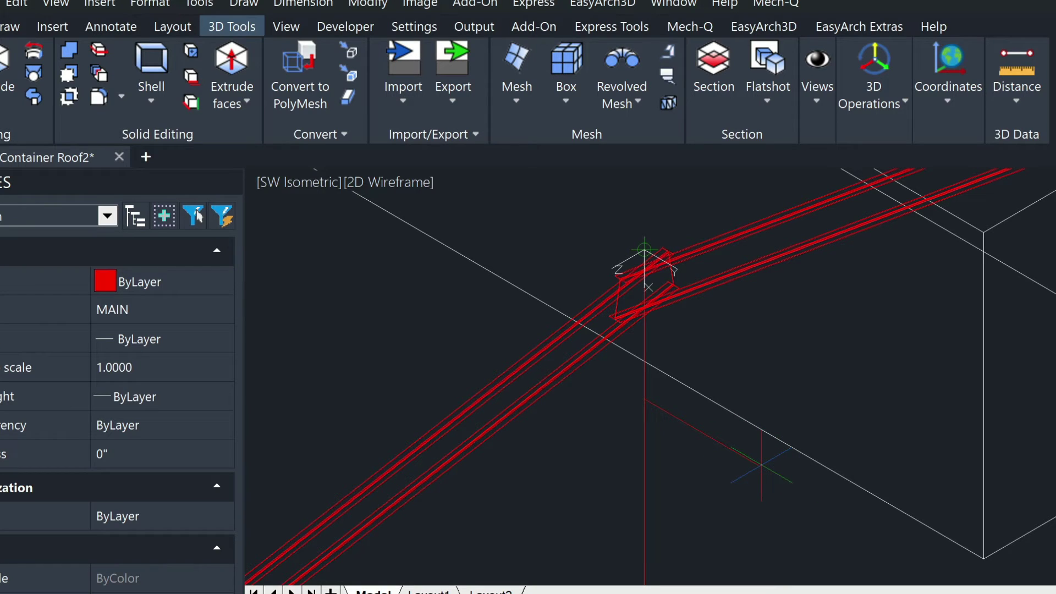
pyautogui.click(760, 464)
pyautogui.press('c')
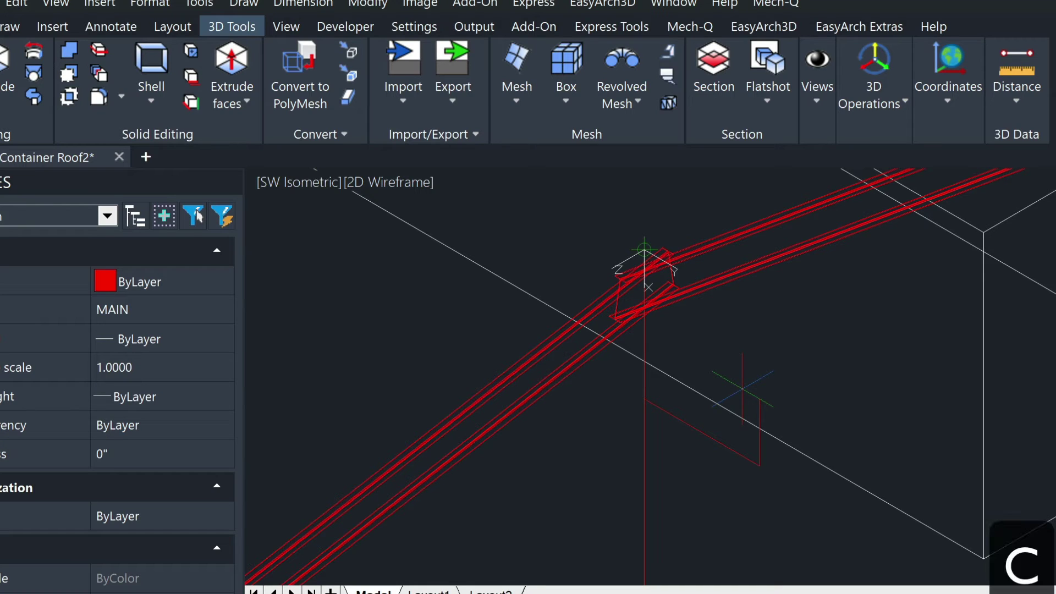
pyautogui.press('Return')
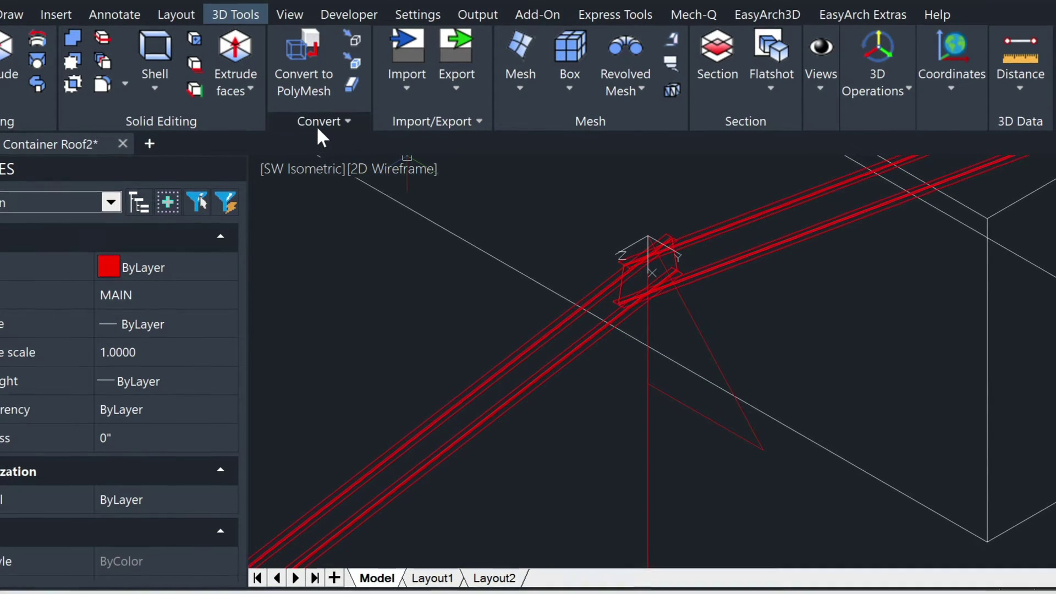
# - Slice the red rafter with a 3-point plane through the beam corner and the triangle's points
pyautogui.click(102, 39)
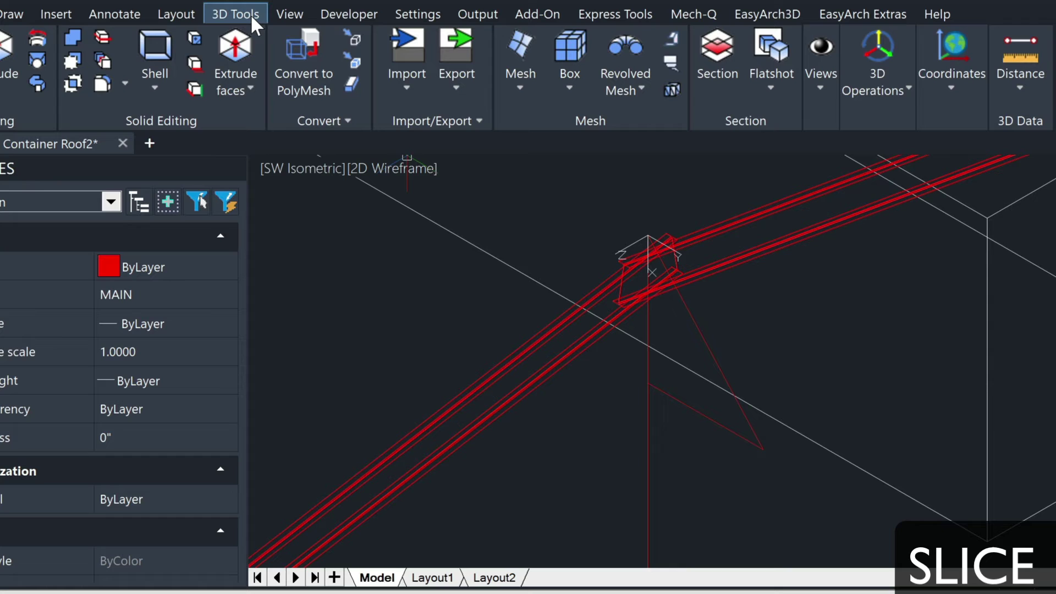
pyautogui.click(105, 41)
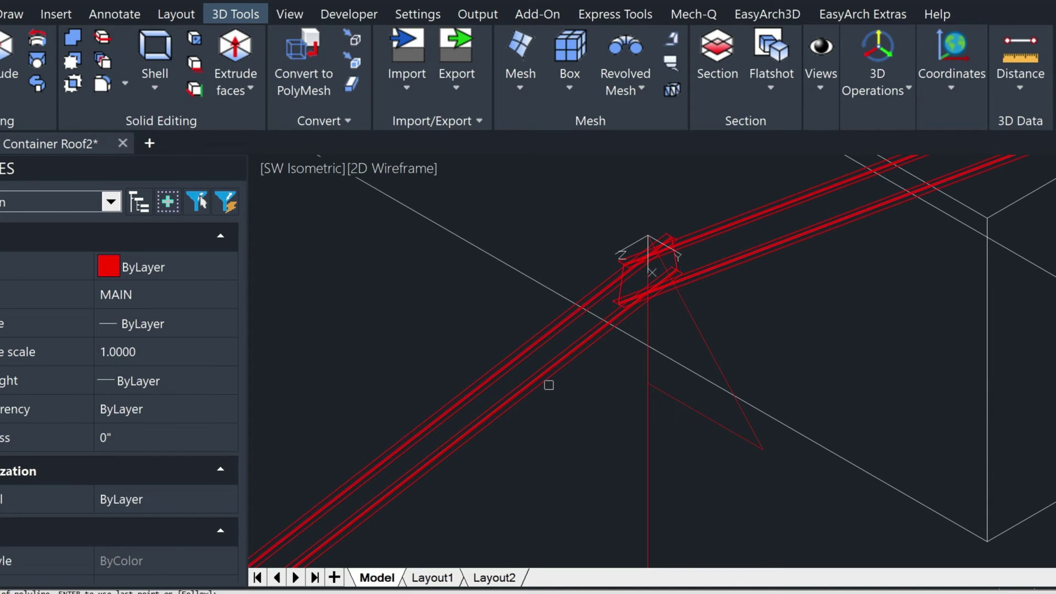
pyautogui.click(518, 356)
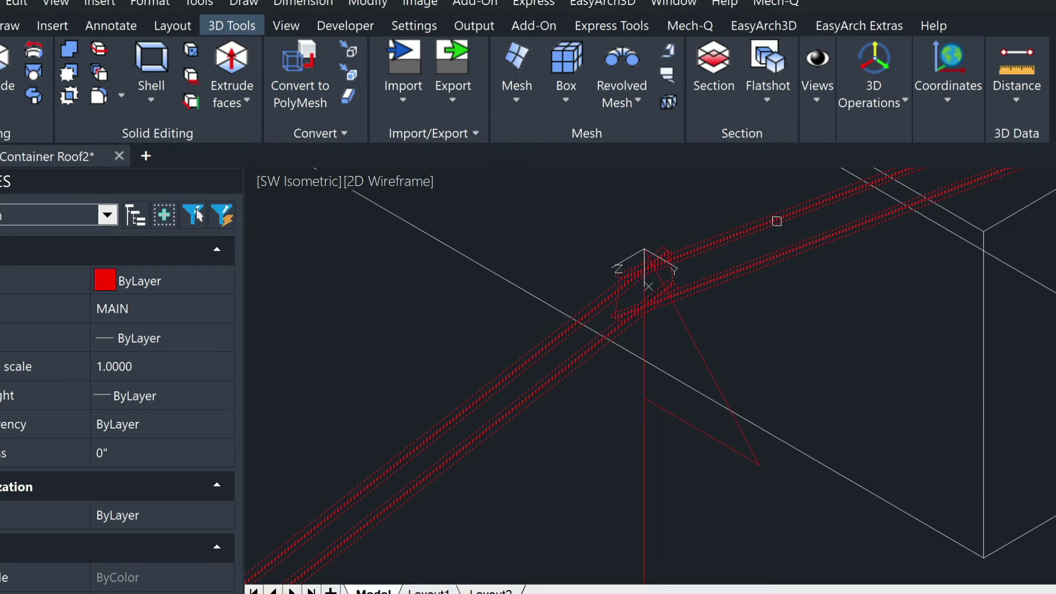
pyautogui.press('Return')
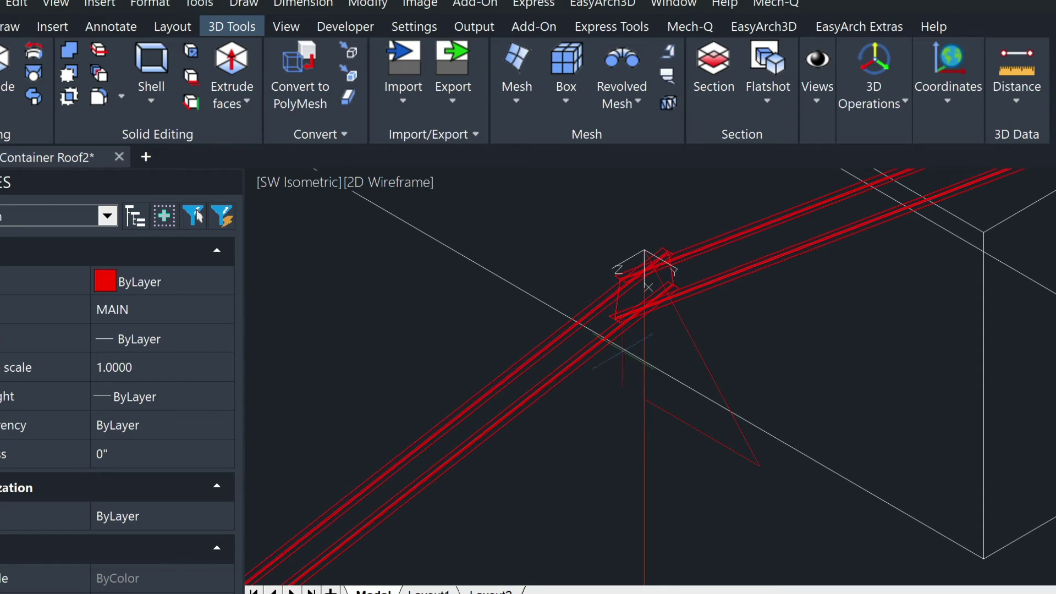
pyautogui.click(644, 250)
pyautogui.click(644, 398)
pyautogui.doubleClick(759, 465)
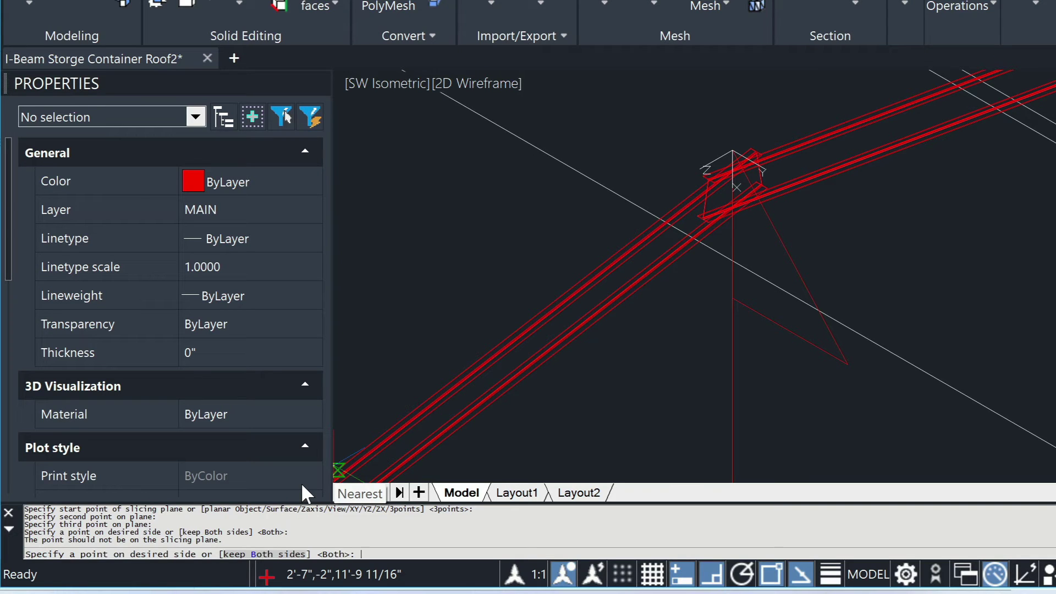
# - Keep both sides of the slice and zoom in on the ridge joint
pyautogui.press('Return')
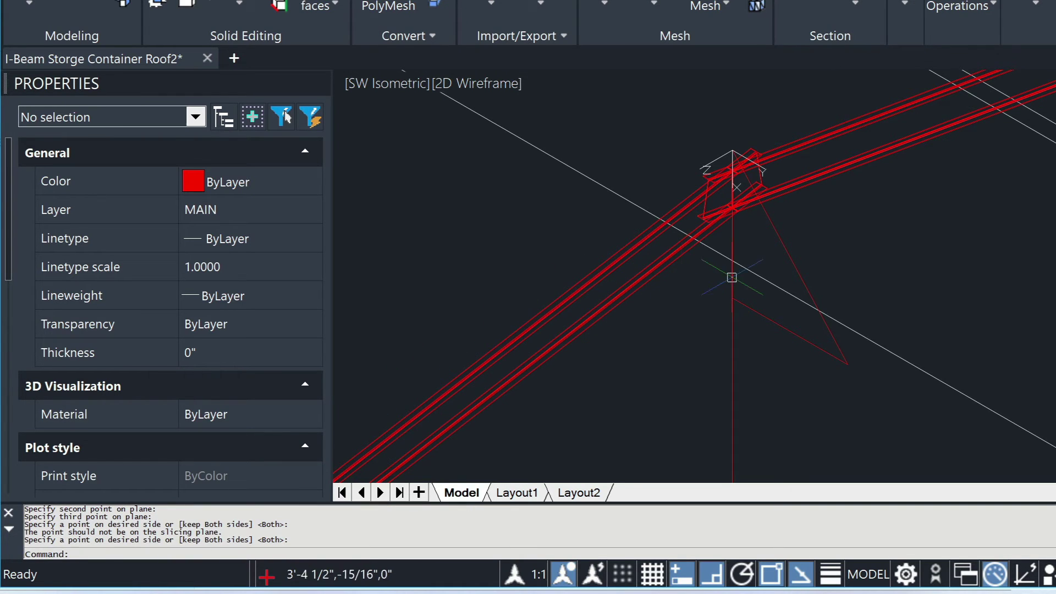
pyautogui.scroll(2, 731, 278)
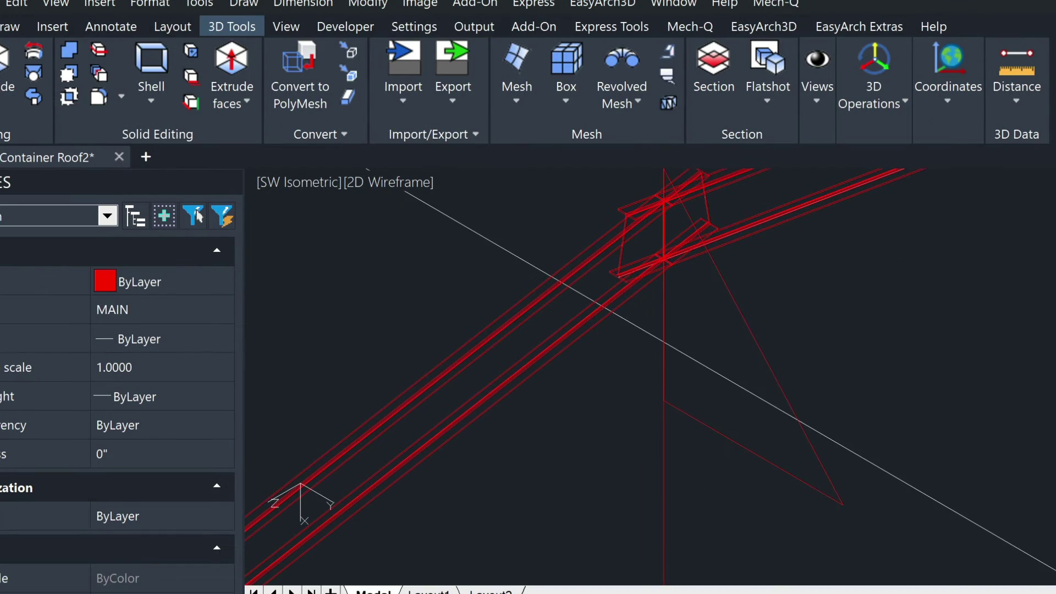
pyautogui.moveTo(785, 450)
pyautogui.mouseDown(button='middle')
pyautogui.moveTo(744, 521)
pyautogui.moveTo(700, 568)
pyautogui.mouseUp(button='middle')
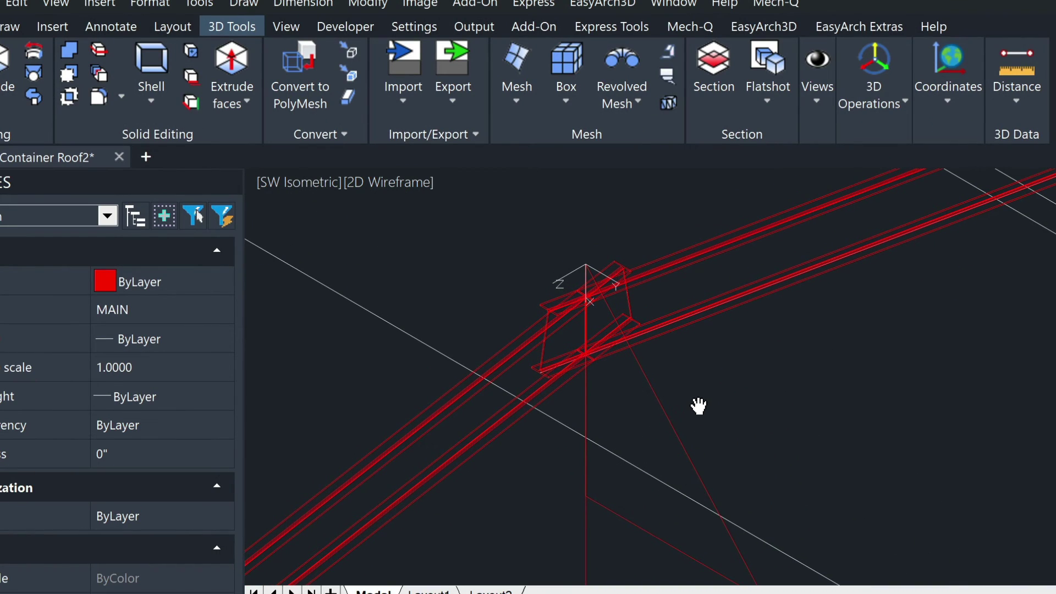
pyautogui.scroll(3, 691, 393)
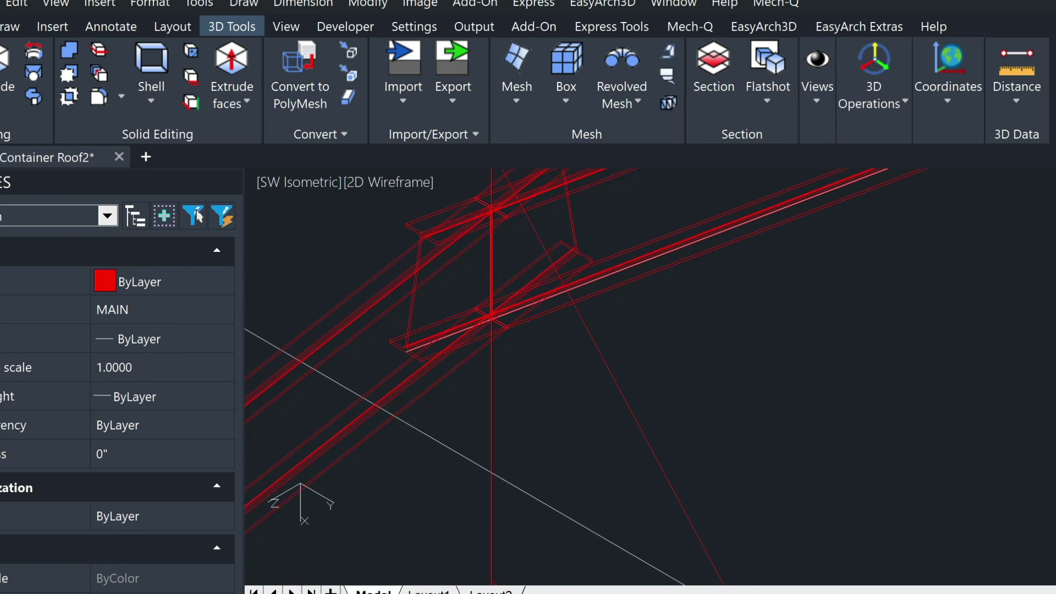
# - Remove the two overhanging beam pieces past the ridge plane, then zoom back out
pyautogui.click(408, 222)
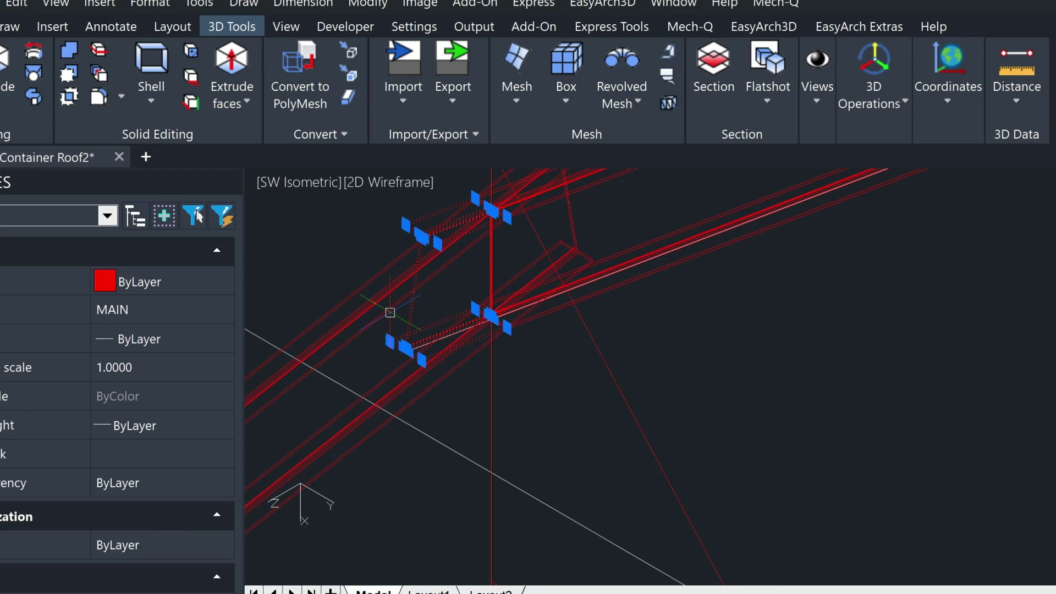
pyautogui.press('Escape')
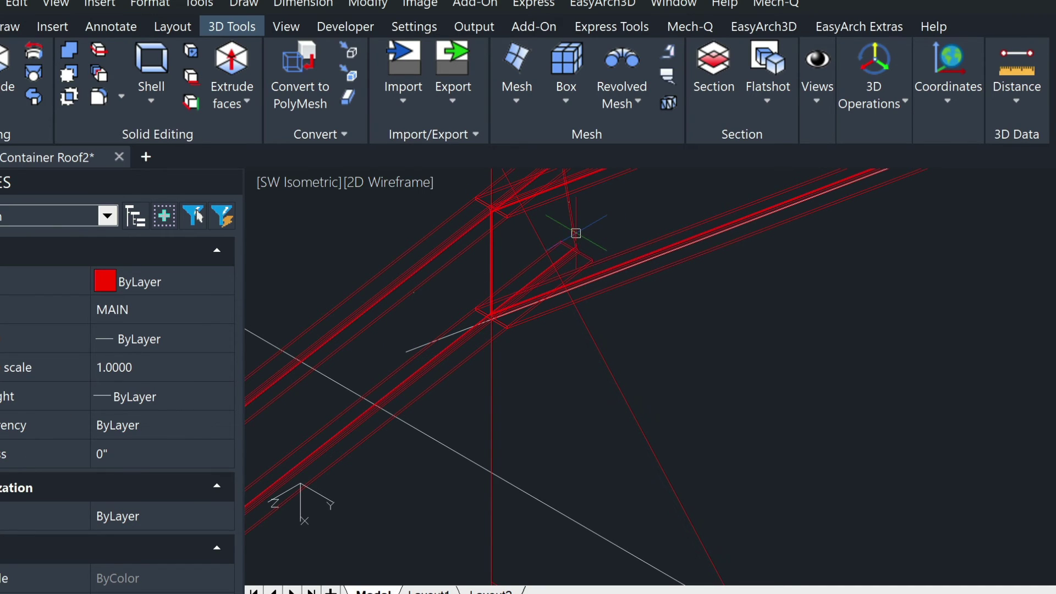
pyautogui.click(566, 210)
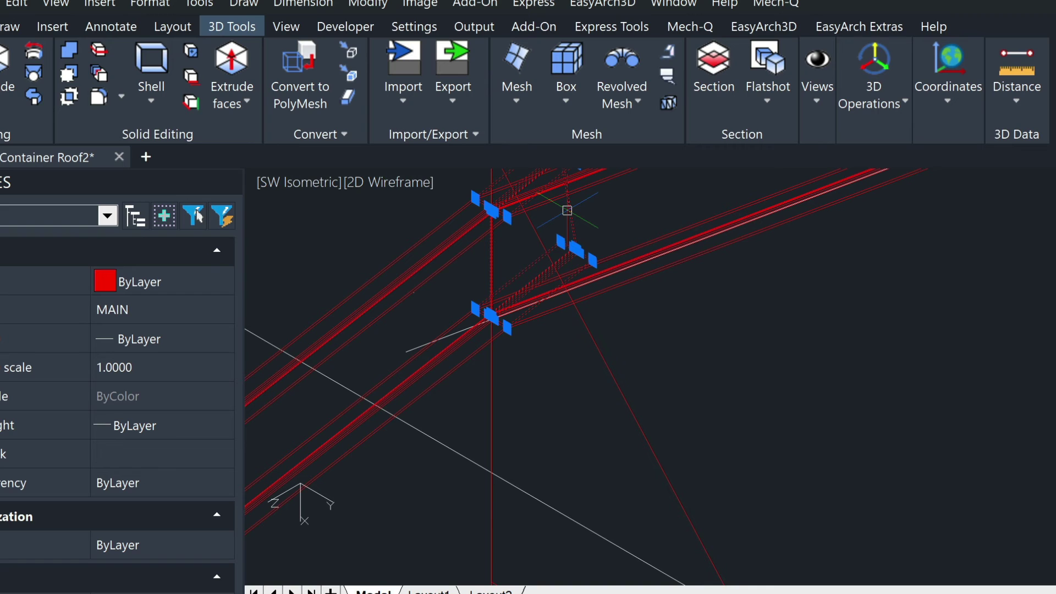
pyautogui.press('Escape')
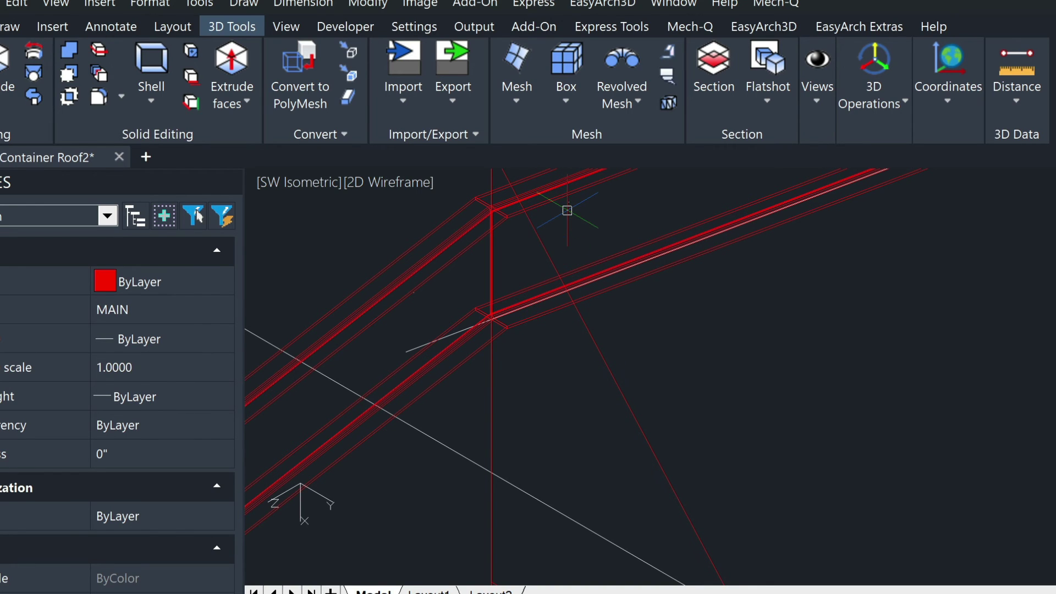
pyautogui.scroll(-2, 623, 385)
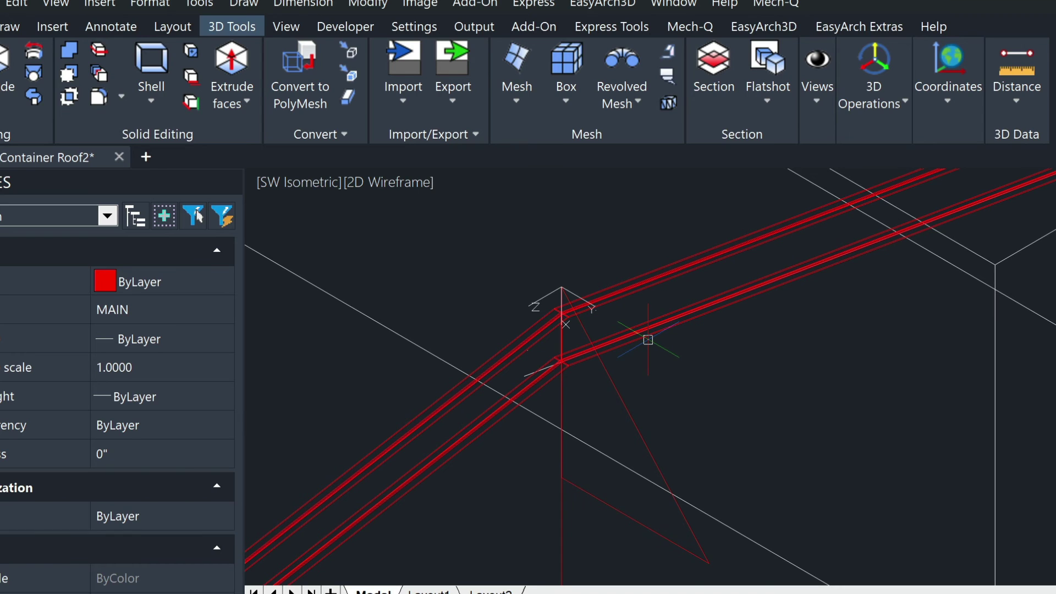
# - Apply Realistic shading with SHADE and erase the red triangular construction polyline
pyautogui.write('shade')
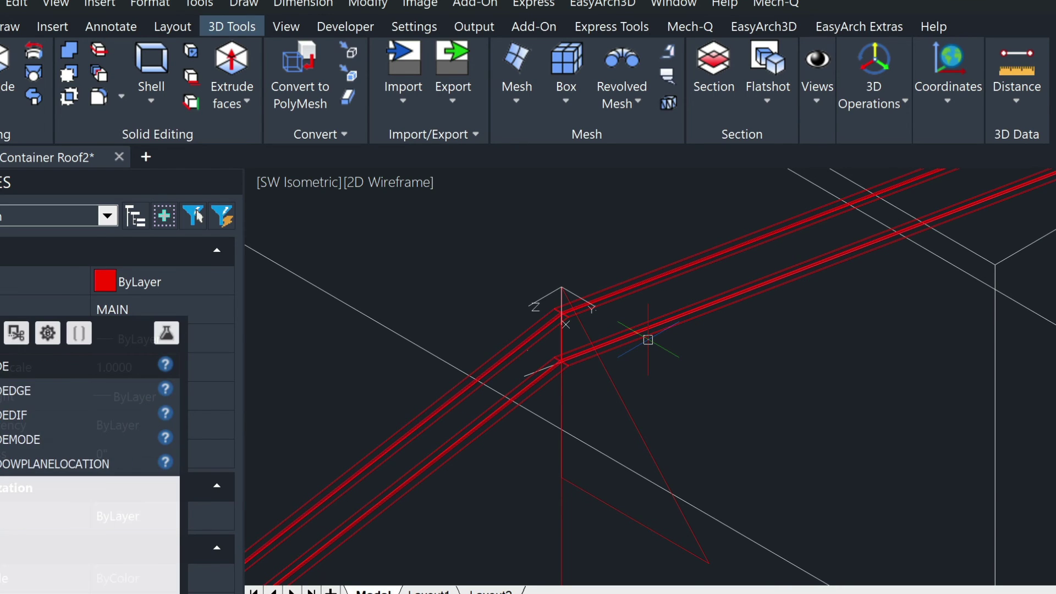
pyautogui.press('Return')
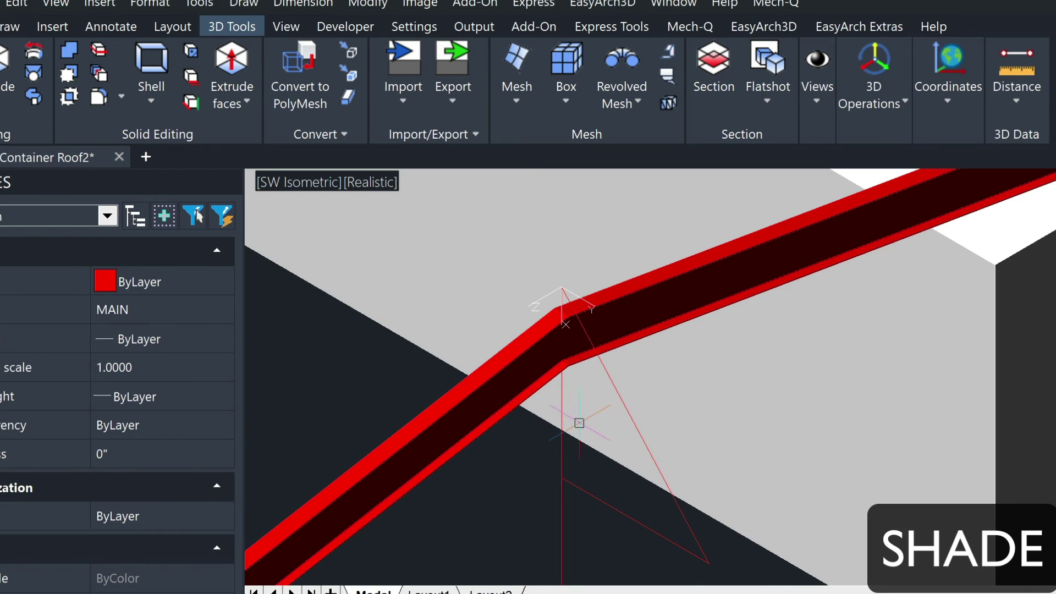
pyautogui.click(644, 520)
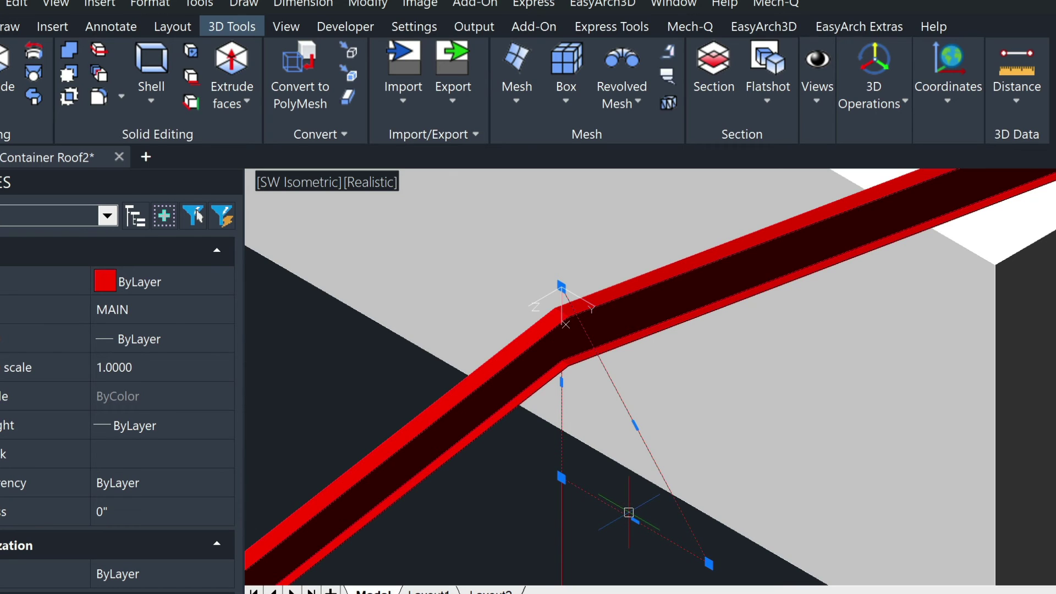
pyautogui.write('e')
pyautogui.press('Return')
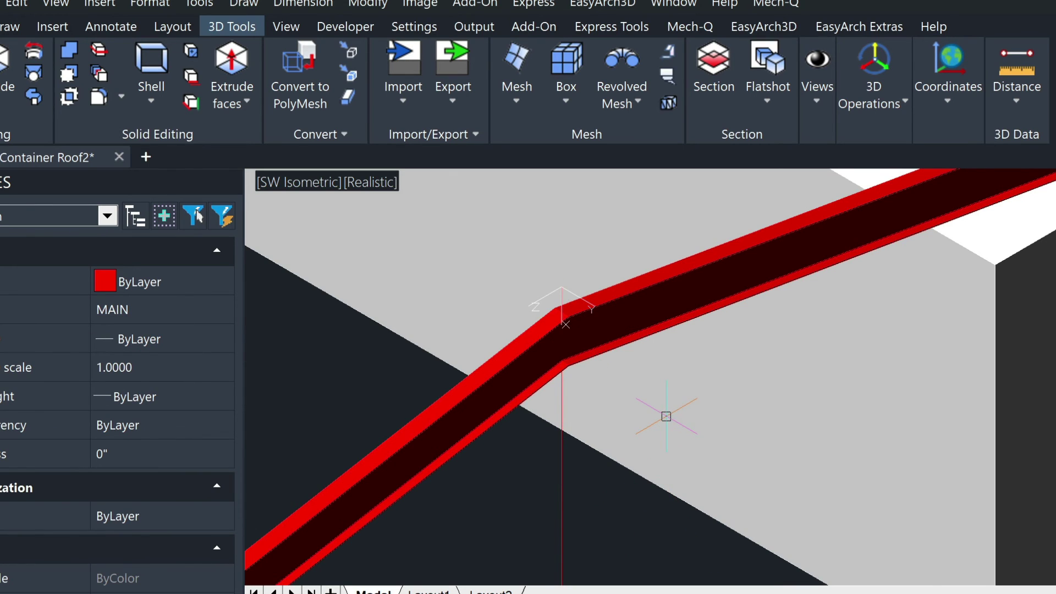
pyautogui.scroll(-5, 666, 417)
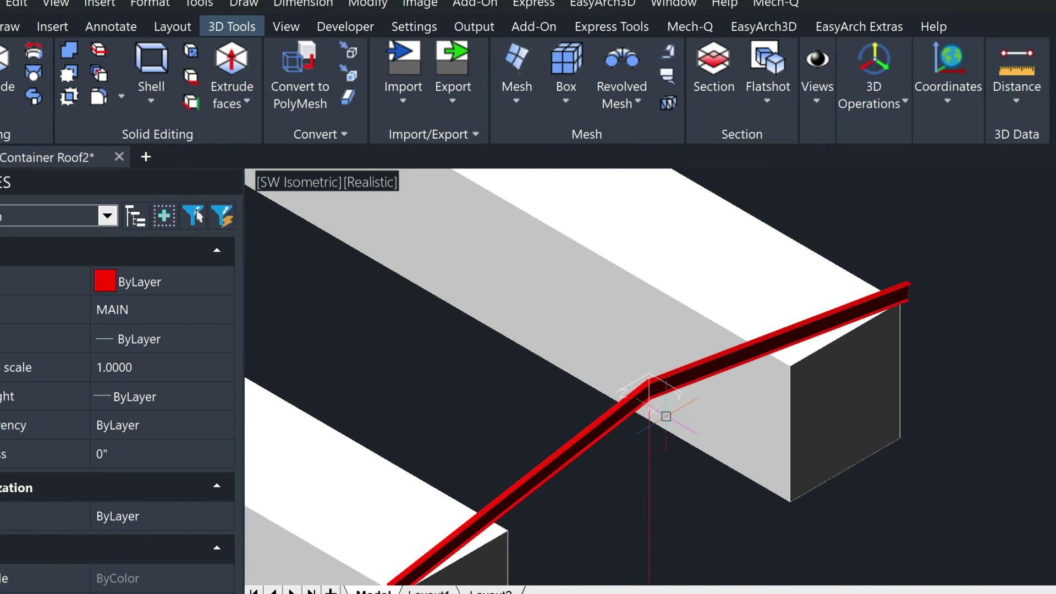
pyautogui.scroll(-2, 666, 416)
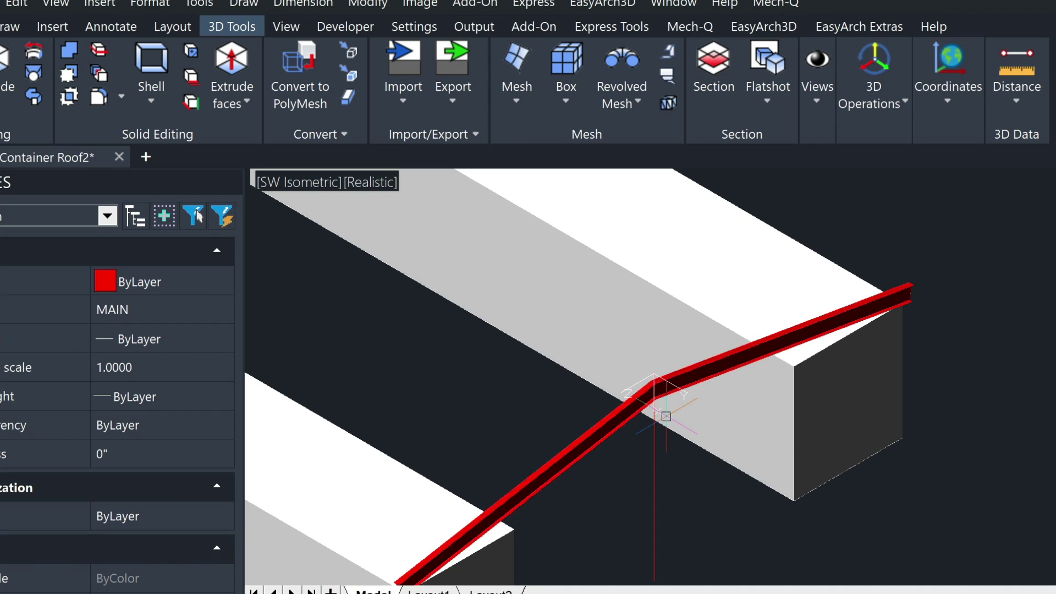